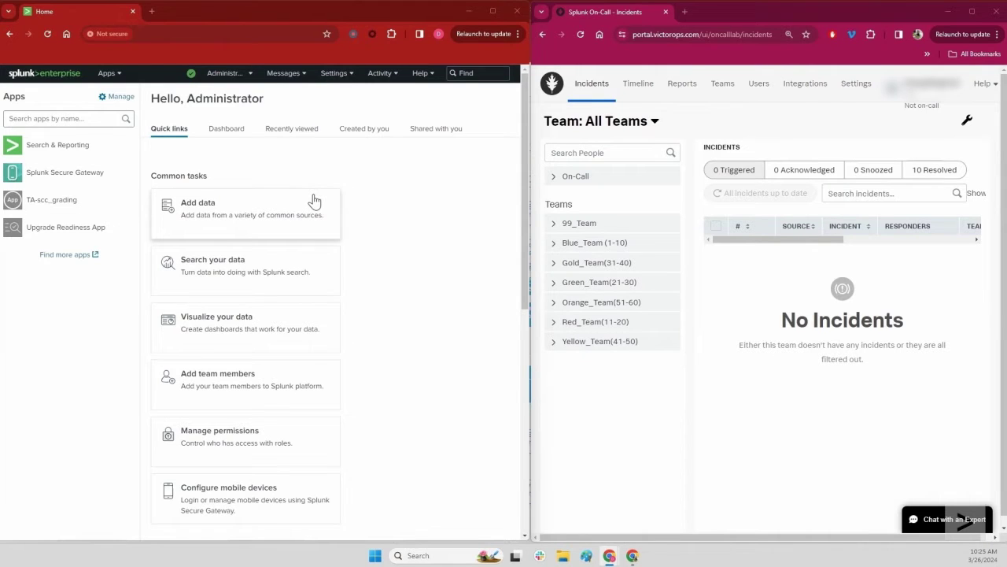
- Search the app browser for 'victorops' and pick out Splunk On-Call (VictorOps) in the results
left_click(70, 257)
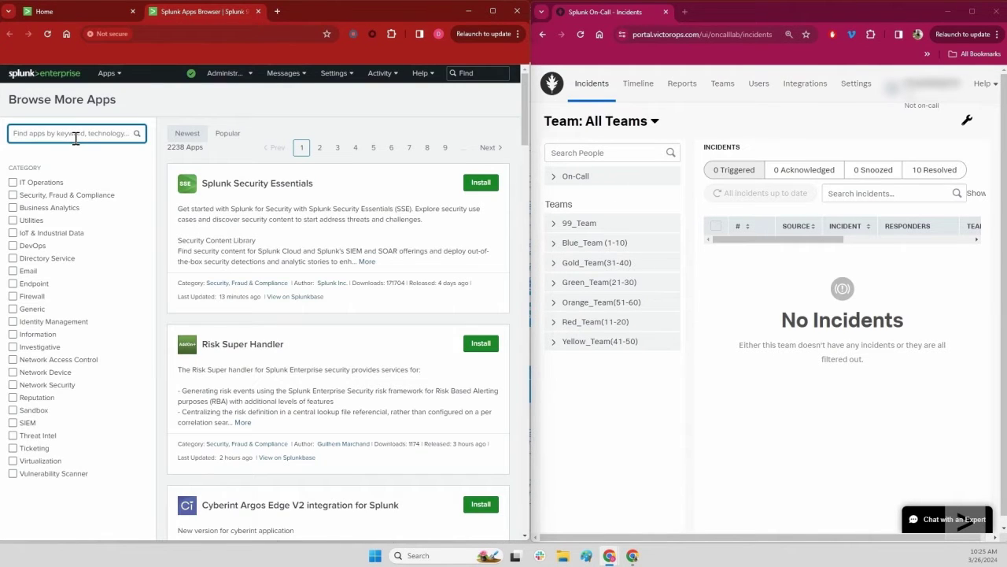
type("victorops")
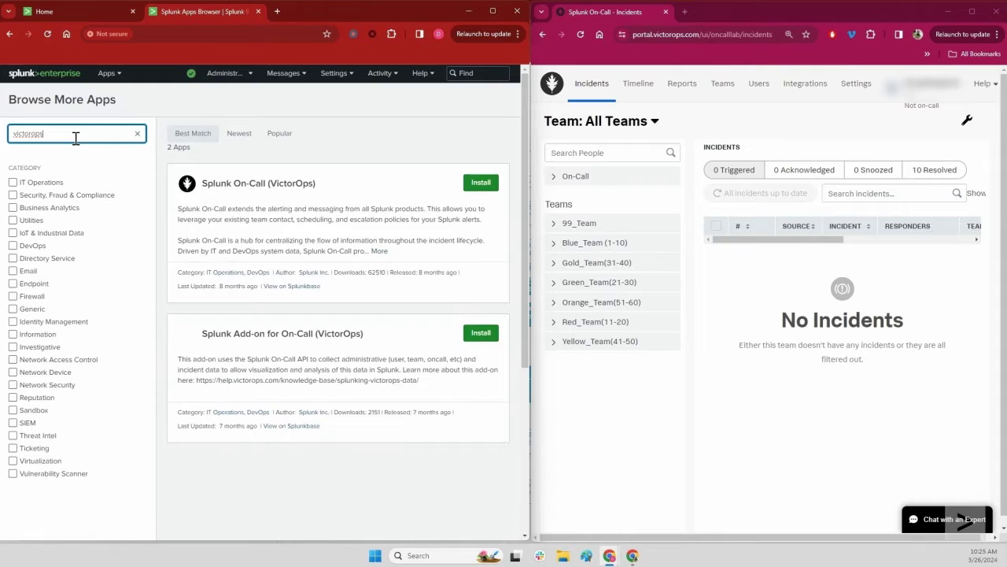
left_click(258, 186)
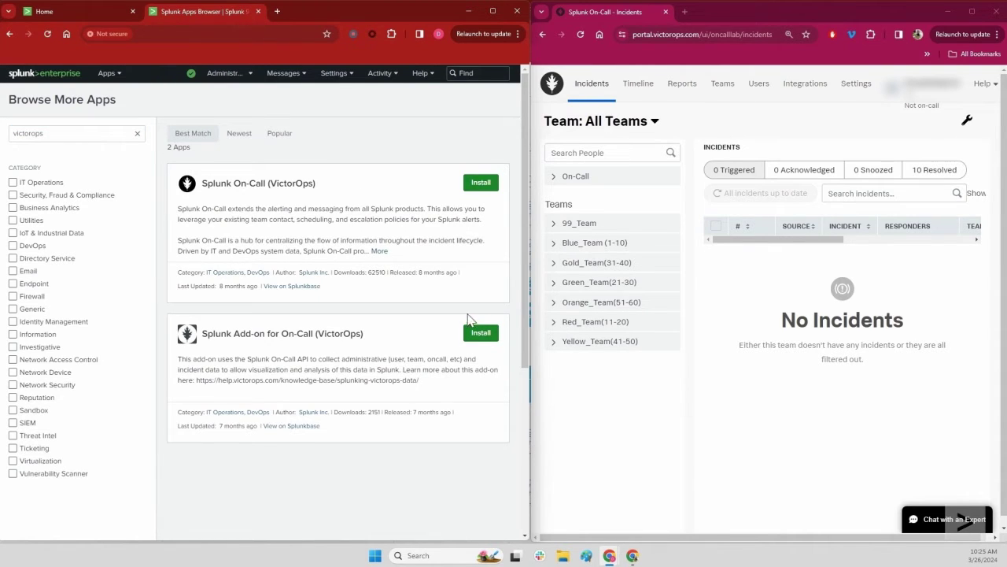
left_click_drag(202, 182, 327, 188)
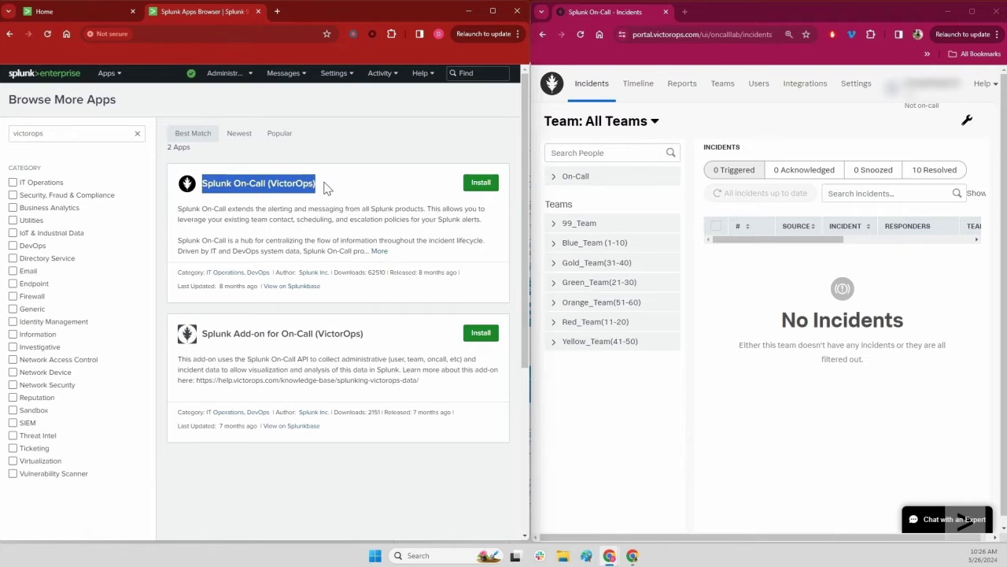
- Install Splunk On-Call (VictorOps) with the Splunk.com credentials, accept the license, and restart Splunk
left_click(485, 189)
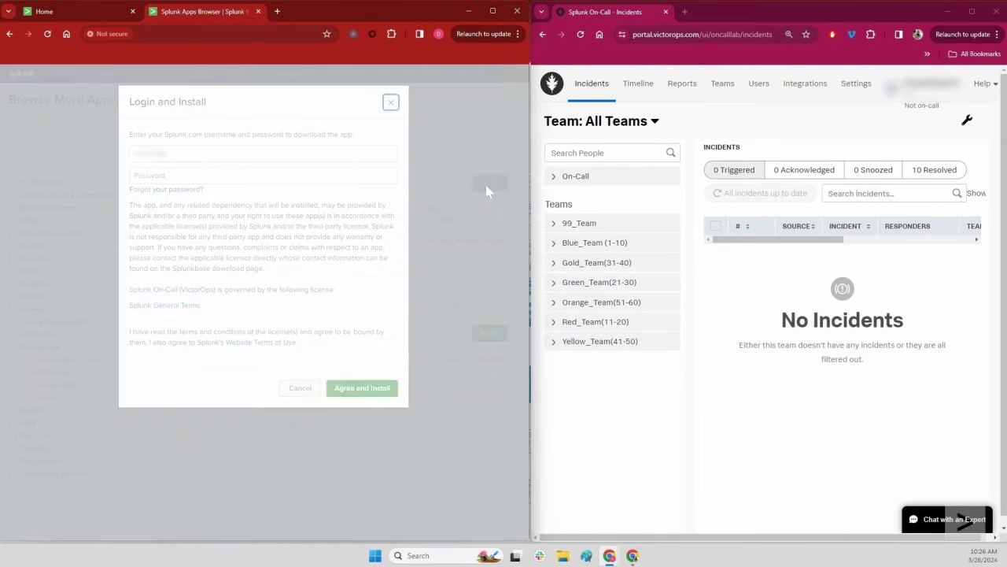
left_click(226, 155)
type("username")
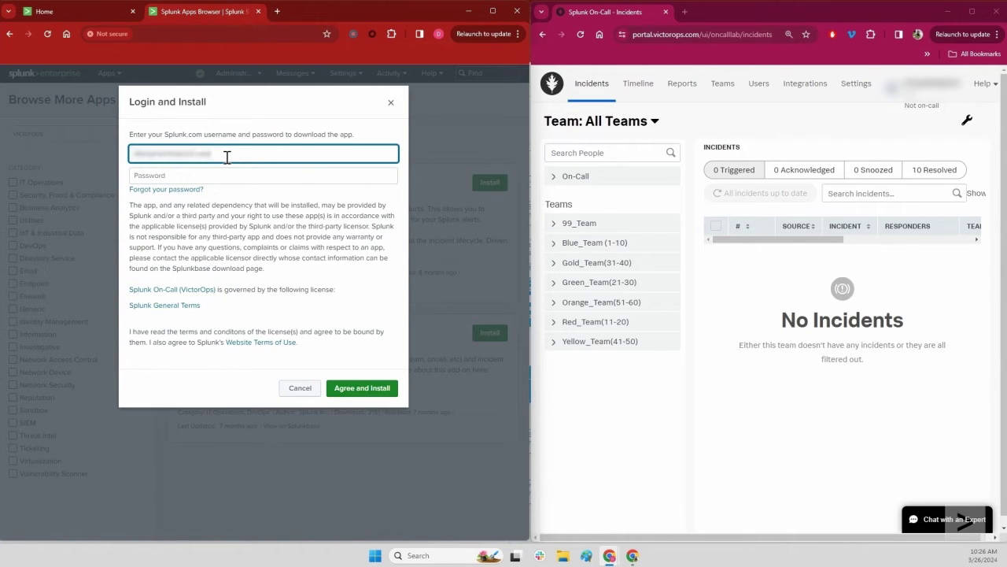
key("Tab")
type("••")
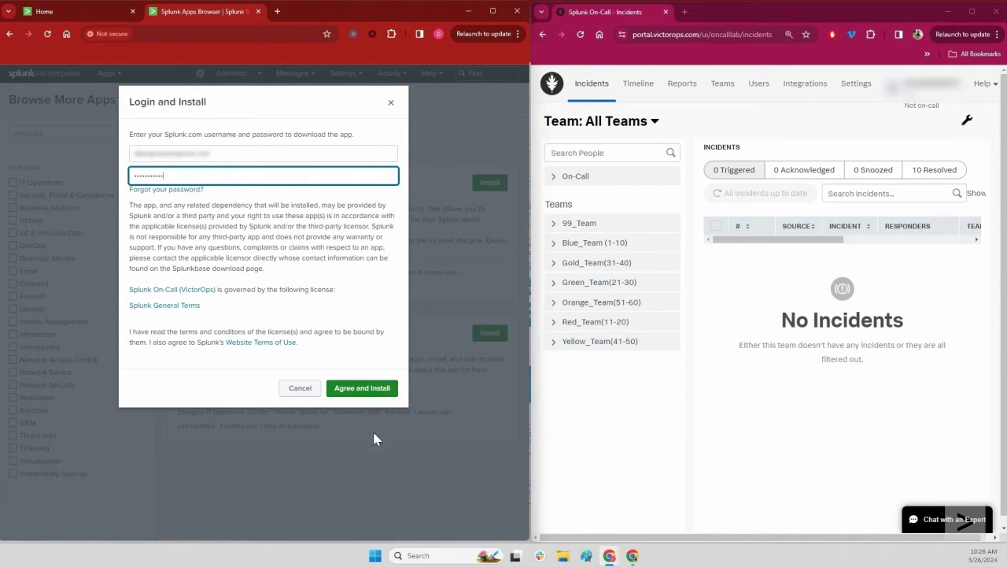
left_click(364, 387)
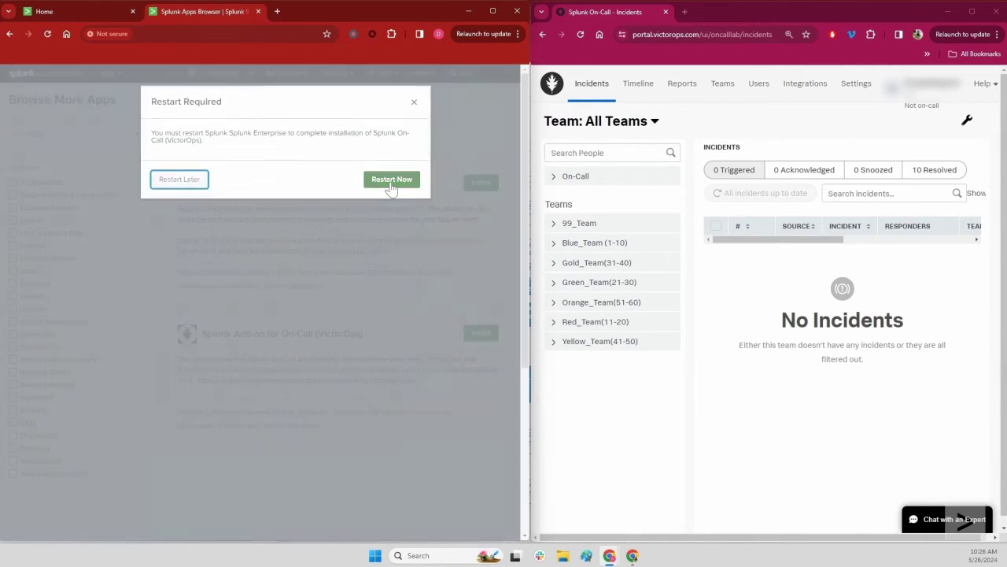
left_click(391, 180)
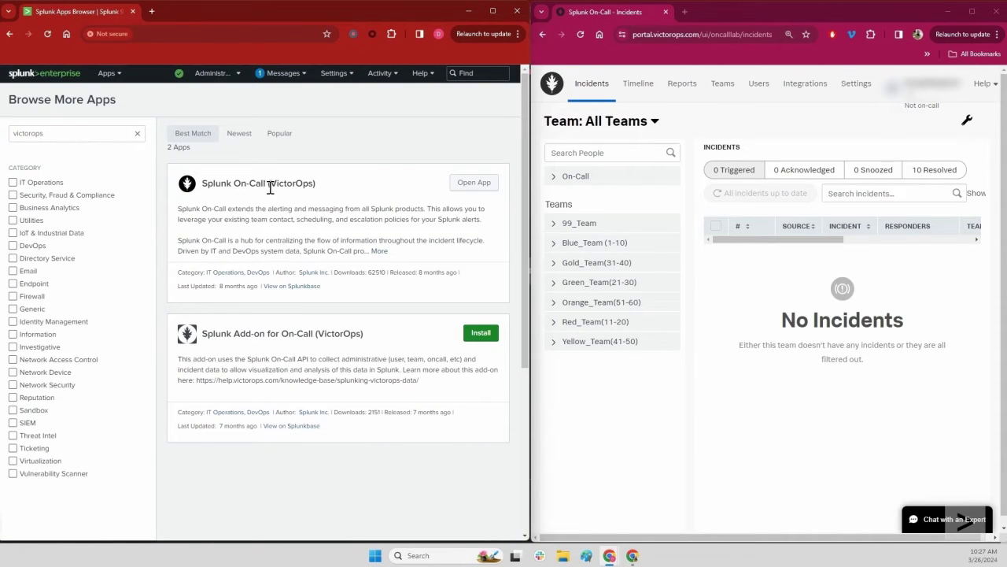
- Launch Splunk On-Call from the Apps menu and go to its account setup
left_click(118, 77)
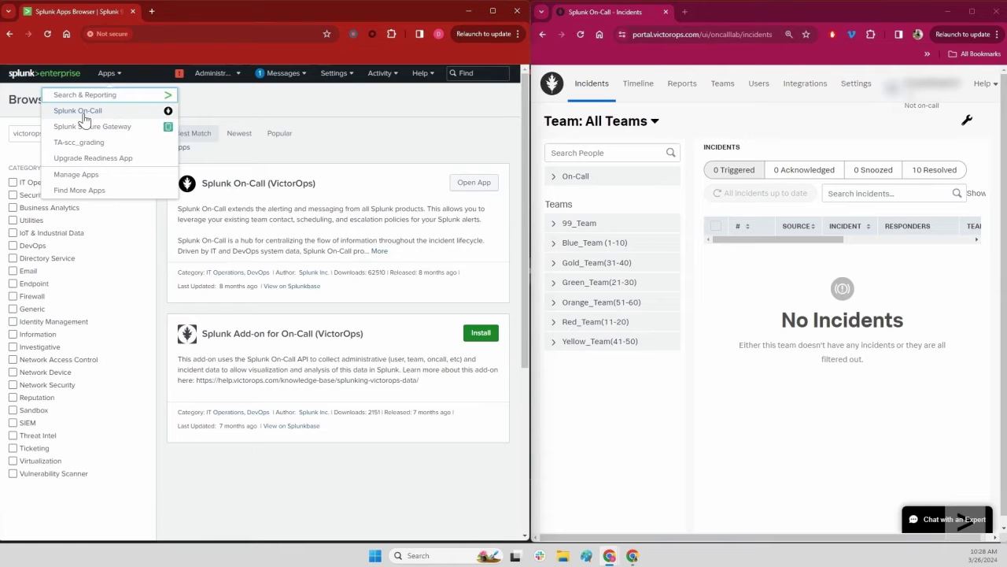
left_click(83, 114)
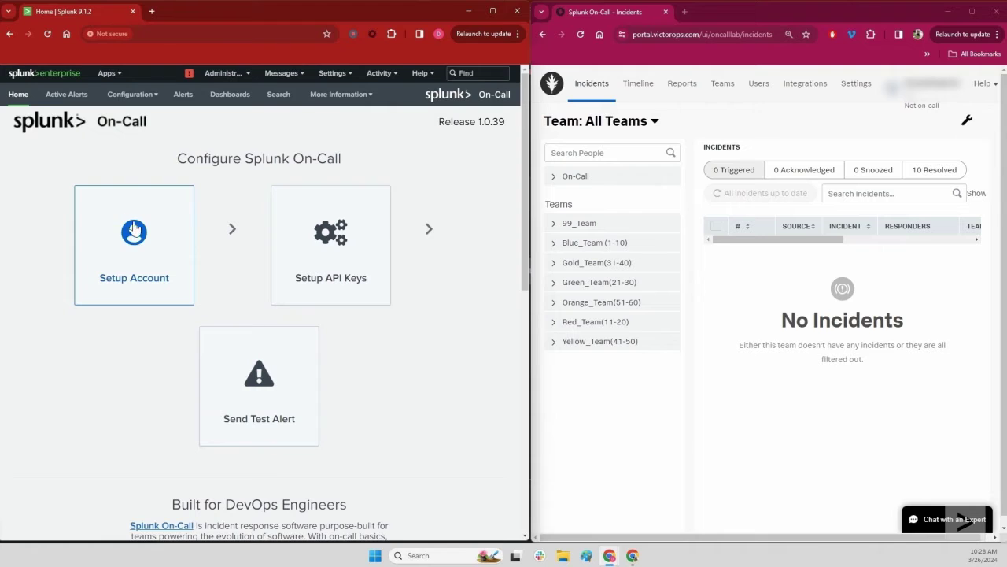
left_click(142, 240)
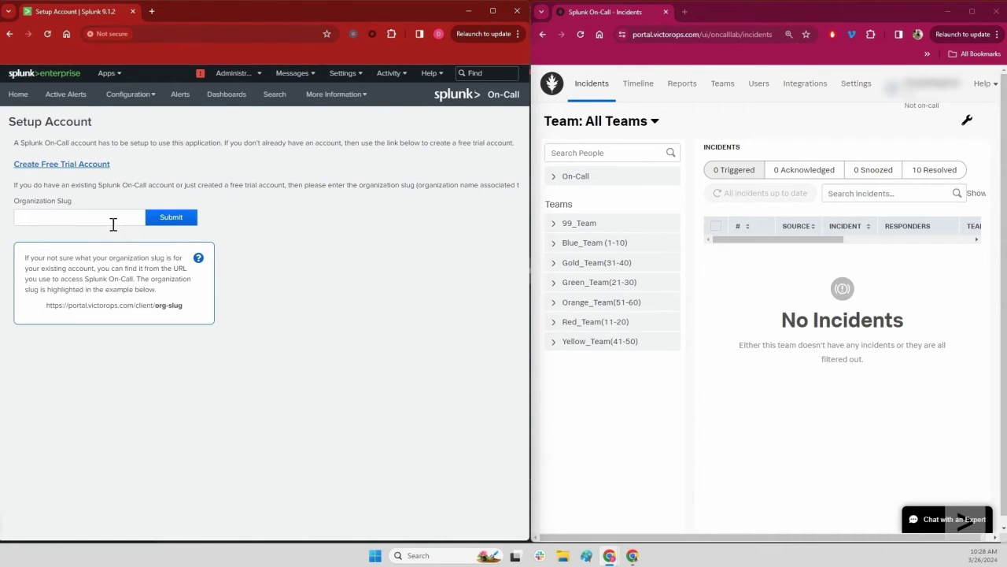
- Copy the oncalllab slug from the On-Call portal URL into Organization Slug and submit it
left_click(92, 221)
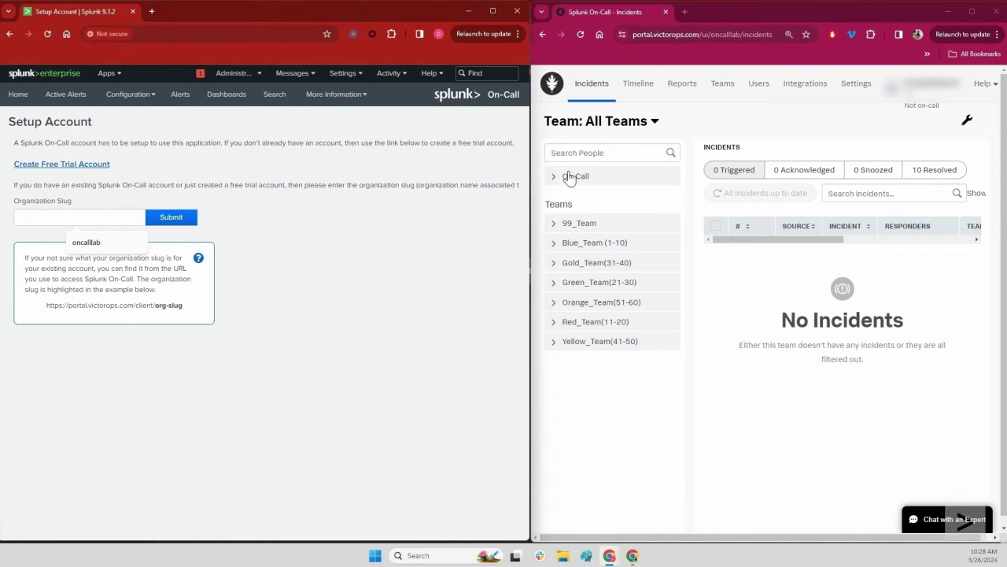
left_click(636, 87)
left_click(699, 34)
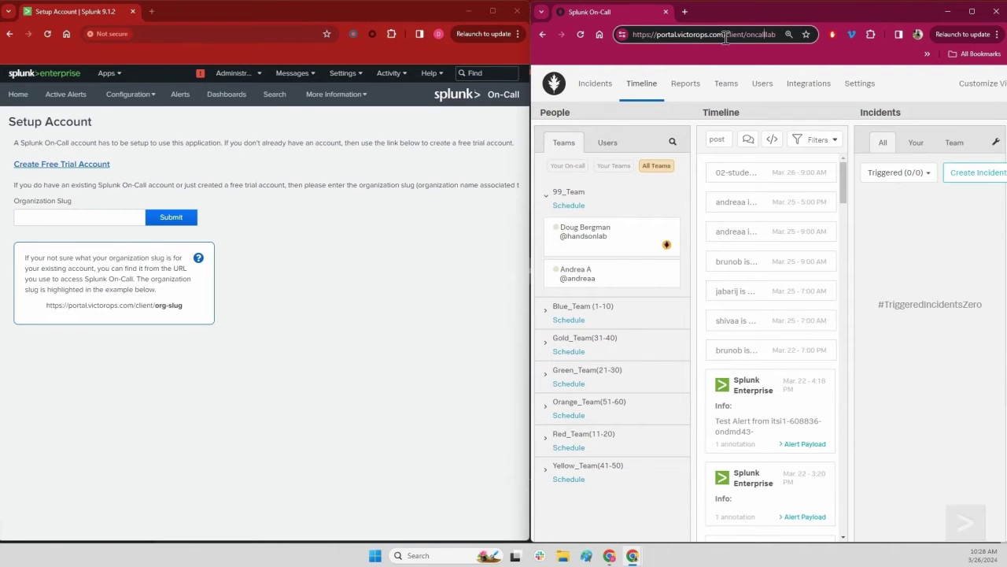
left_click_drag(746, 34, 777, 35)
key("ctrl+c")
left_click(71, 217)
key("ctrl+v")
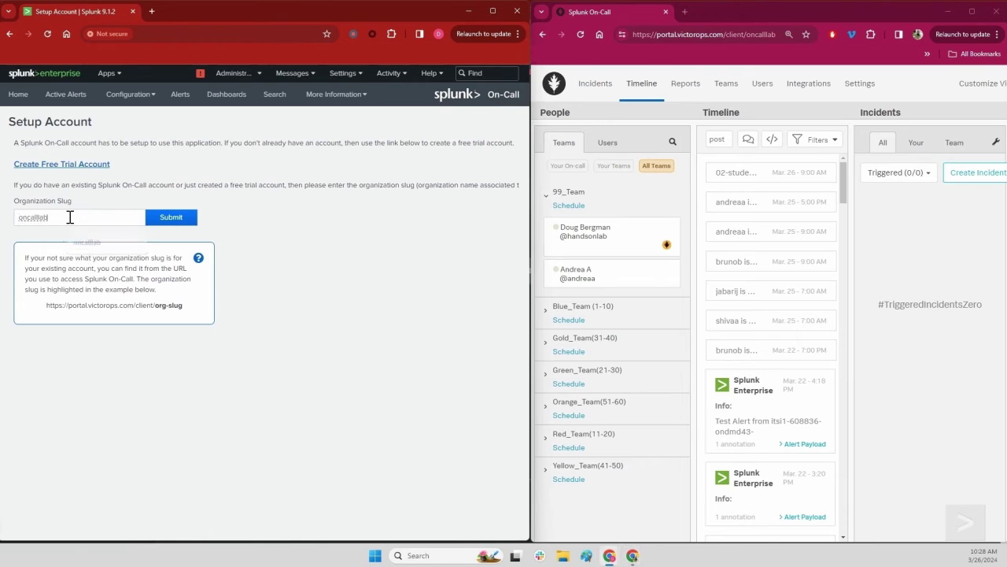
left_click(167, 219)
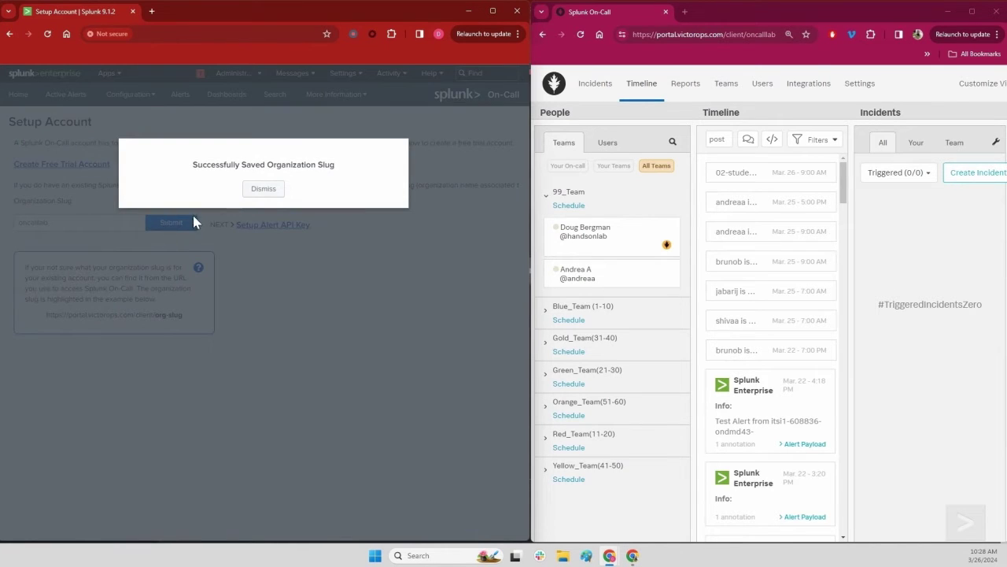
left_click(268, 191)
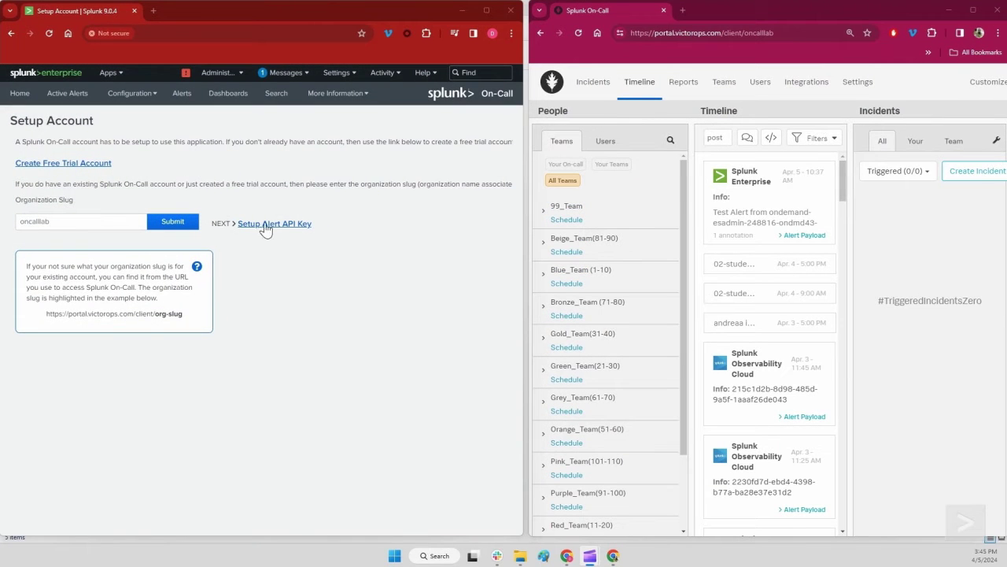
- Go to the Alert API Key form and enable the Splunk ITSI integration in On-Call
left_click(271, 228)
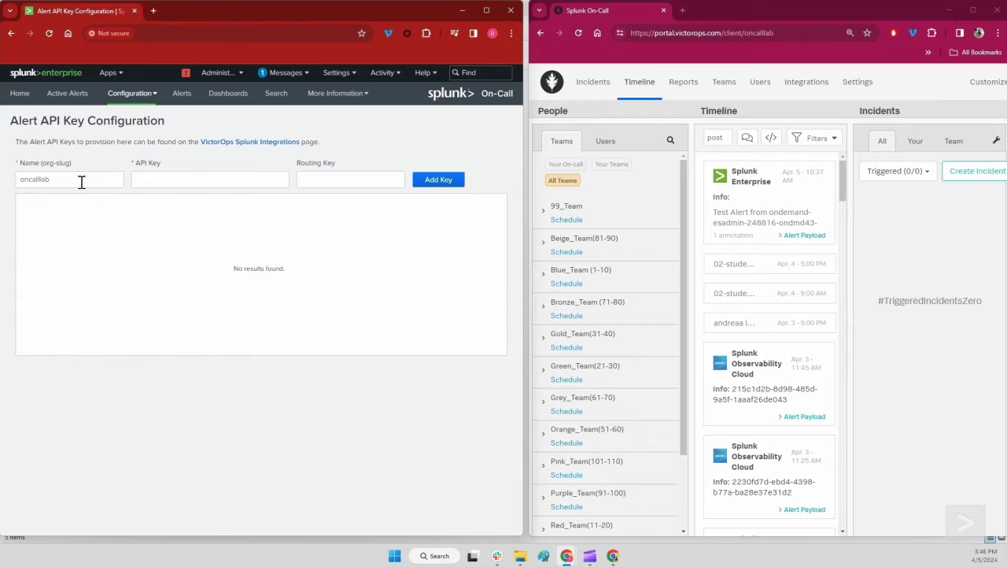
left_click_drag(82, 182, 11, 188)
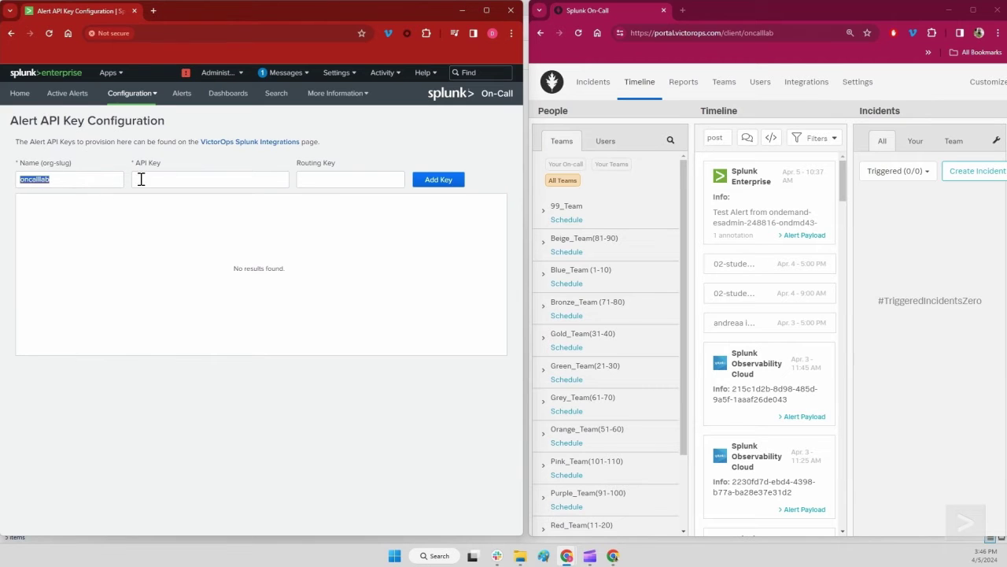
left_click(188, 179)
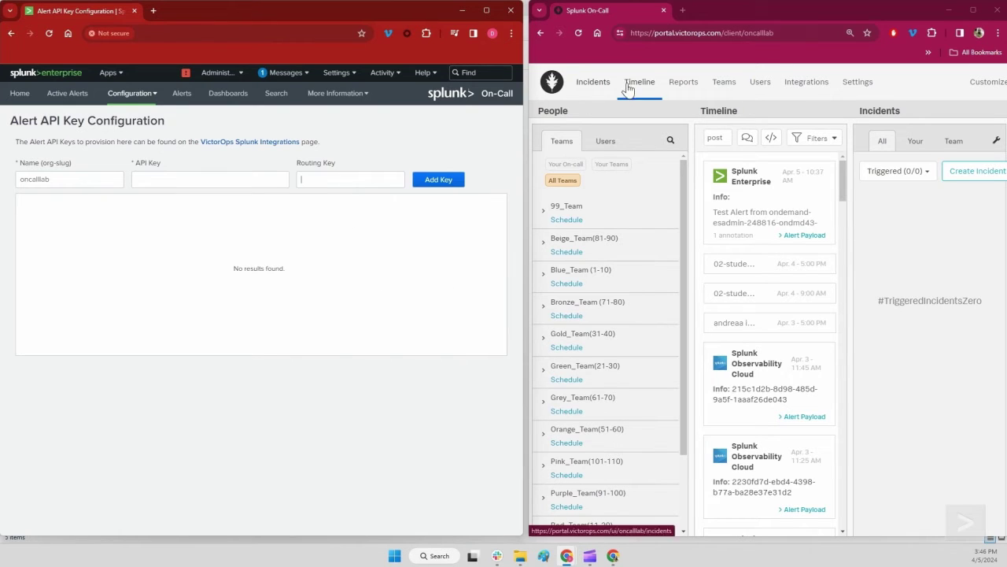
left_click(807, 82)
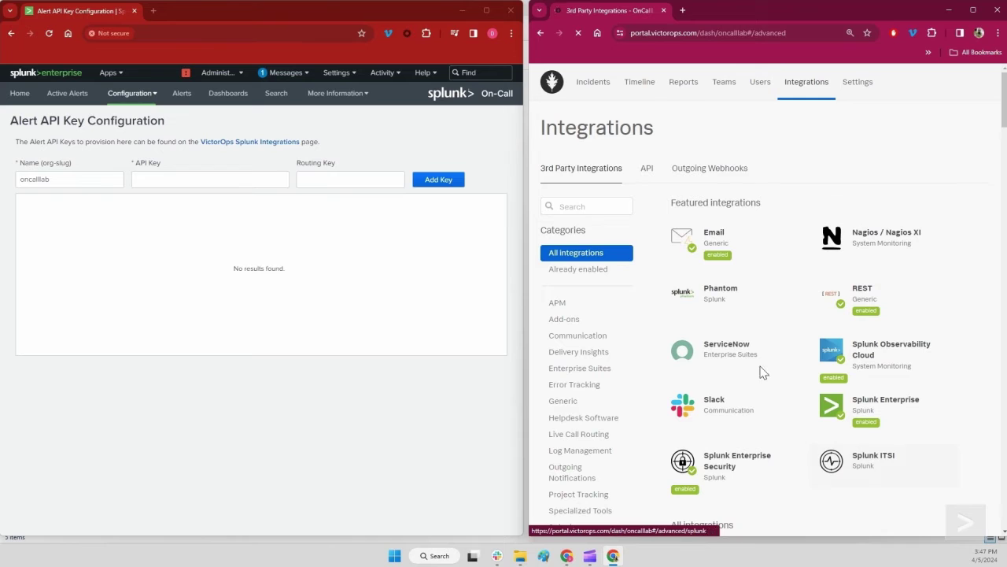
left_click(571, 206)
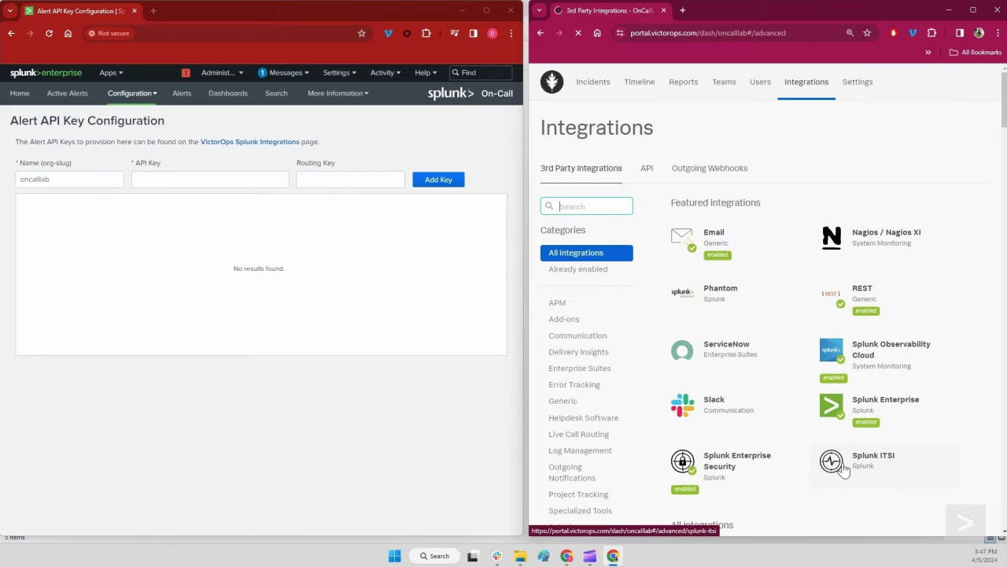
left_click(868, 470)
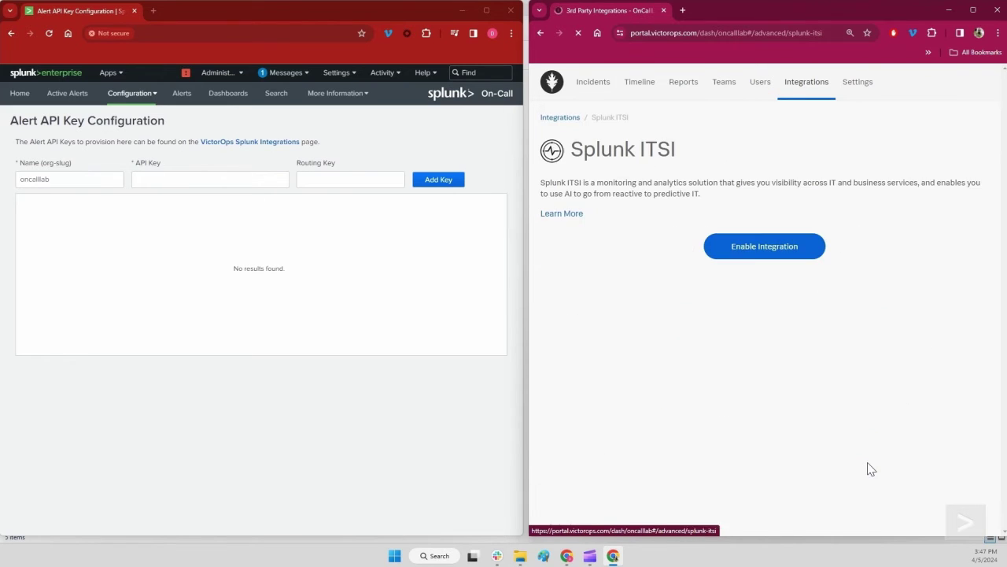
left_click(767, 252)
- Paste the Splunk ITSI API key into Splunk's alert API Key field
left_click_drag(572, 248, 629, 294)
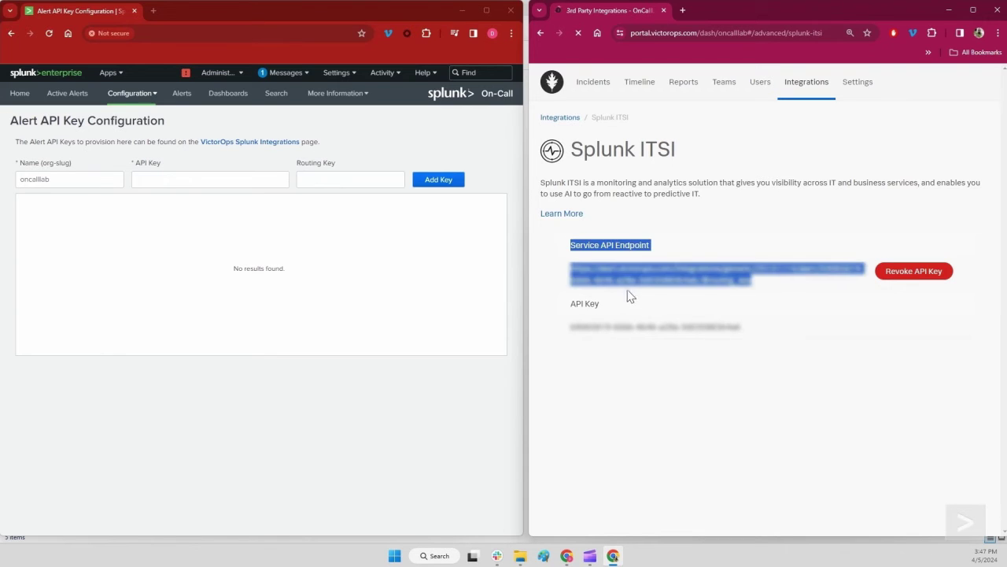
left_click(607, 306)
left_click_drag(571, 326, 738, 329)
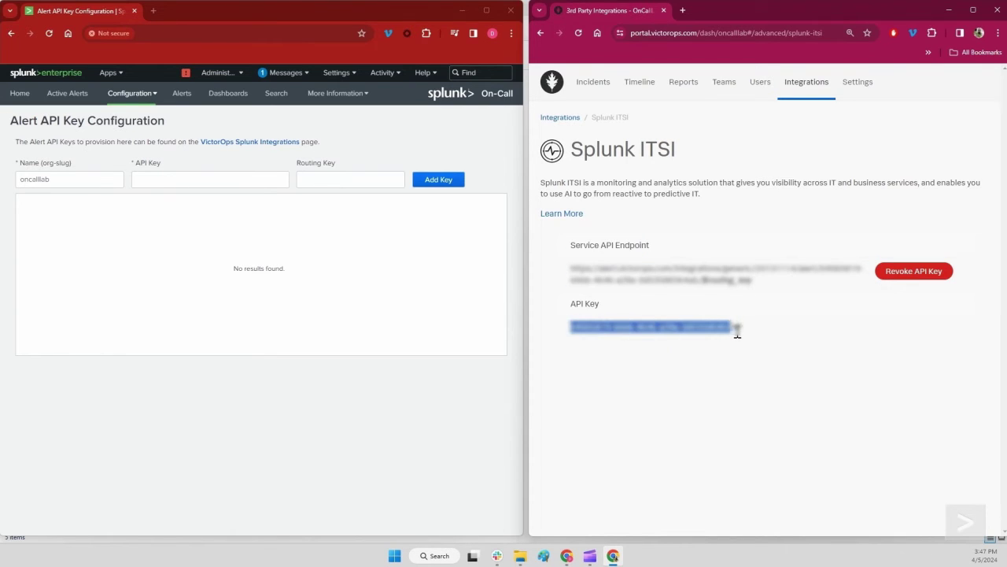
left_click(185, 180)
key("ctrl+v")
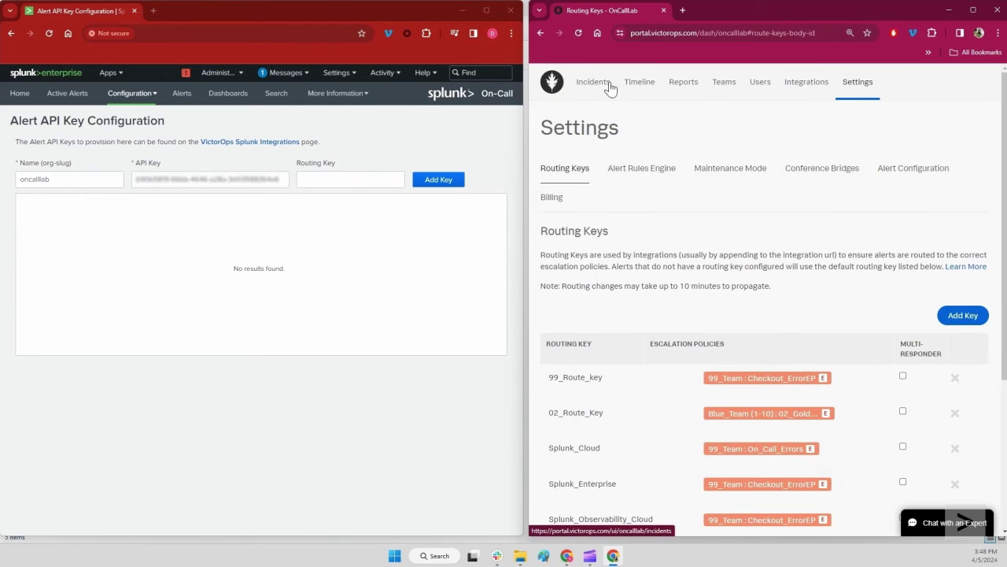
- Copy Splunk_ITSI from On-Call's Routing Keys list into the Routing Key field and add the key
left_click(864, 91)
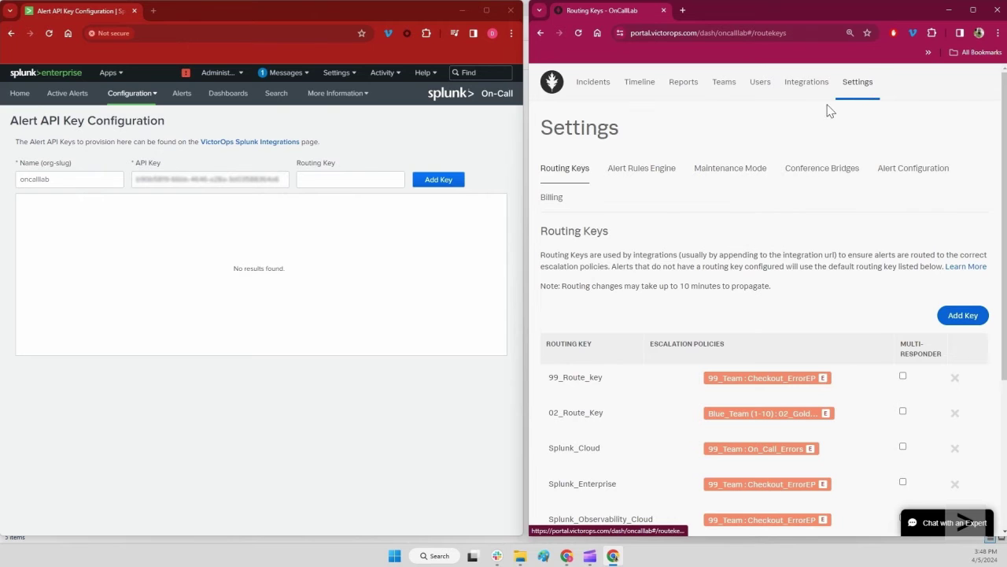
scroll(577, 345, "down", 1)
scroll(577, 346, "down", 1)
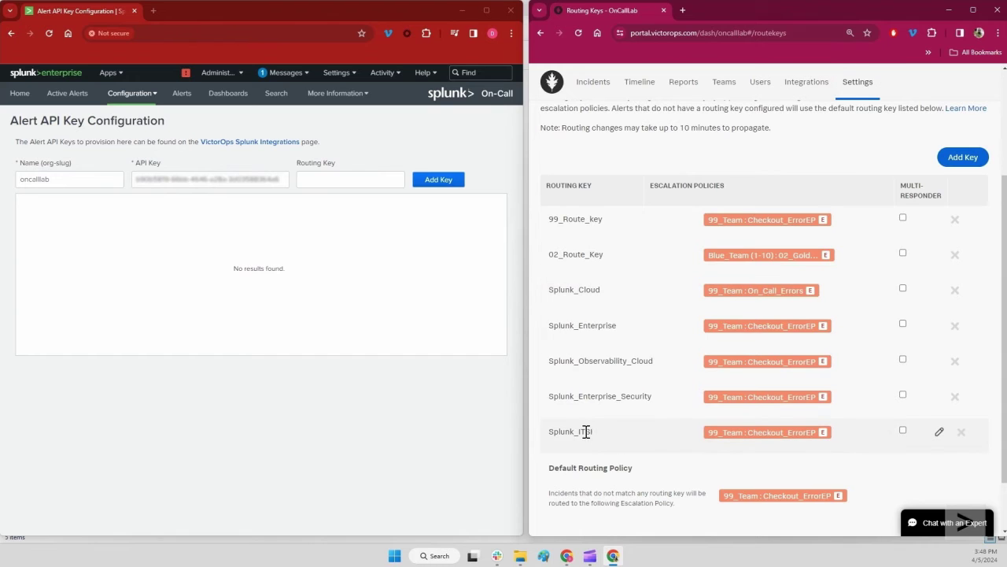
left_click_drag(595, 432, 554, 431)
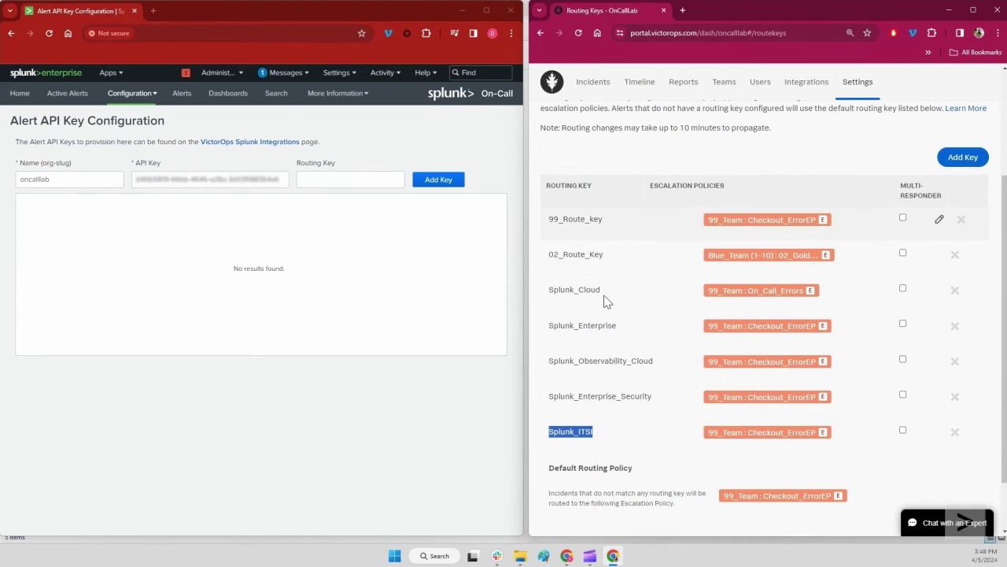
left_click(596, 438)
left_click_drag(596, 438, 551, 438)
key("ctrl+c")
left_click(346, 180)
key("ctrl+v")
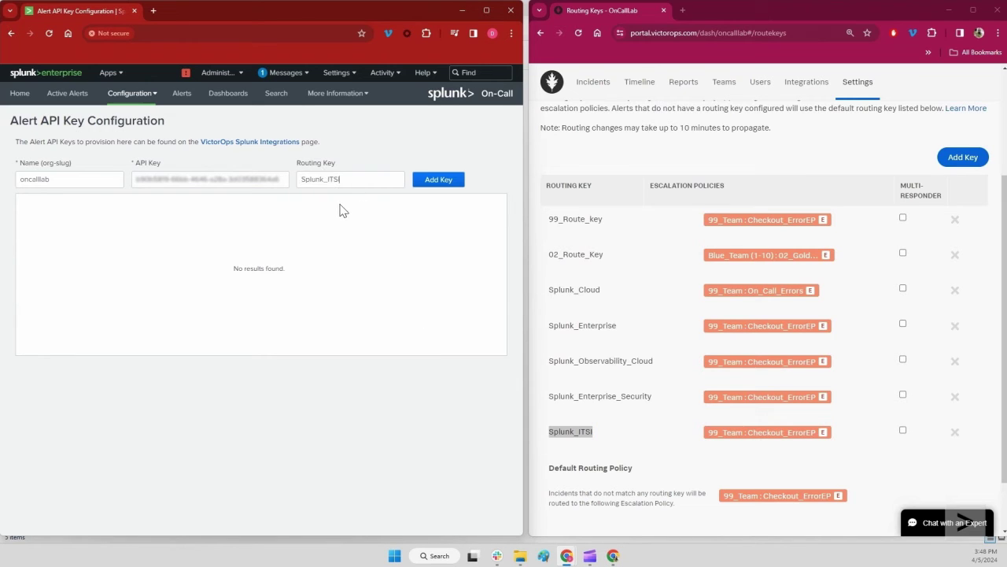
left_click(439, 180)
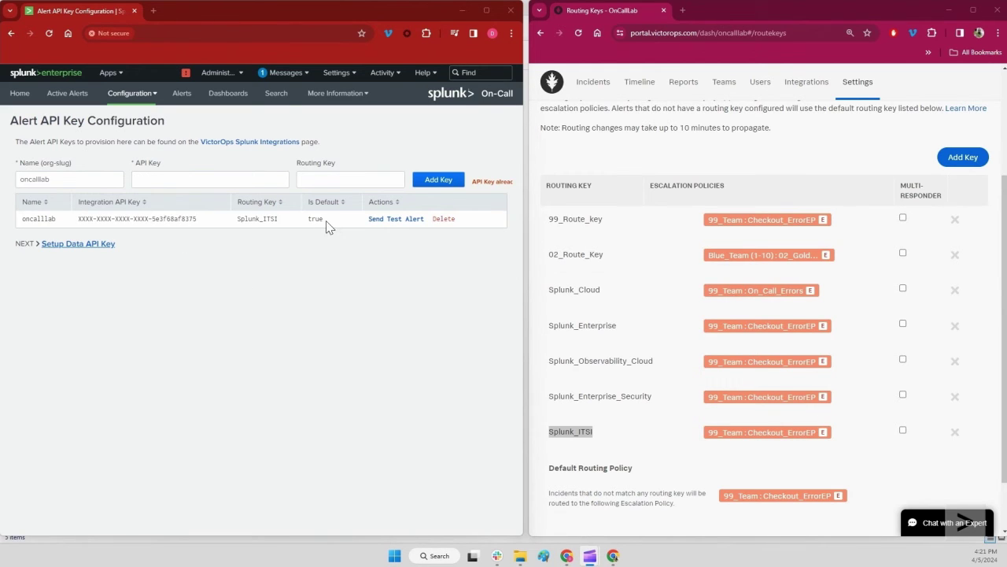
- Send a test alert, dismiss the confirmation, and check it on the On-Call timeline
left_click(397, 224)
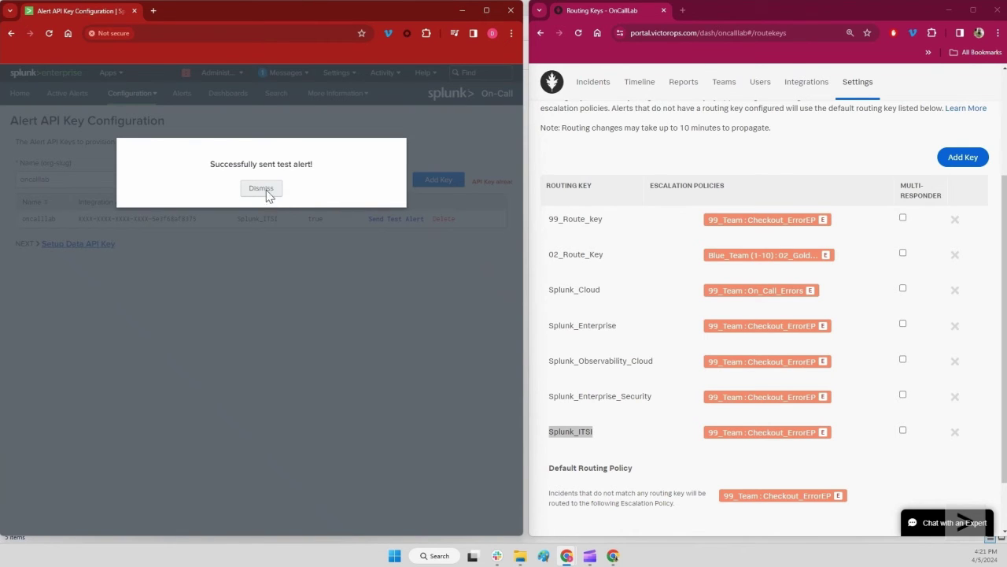
left_click(262, 189)
left_click(640, 85)
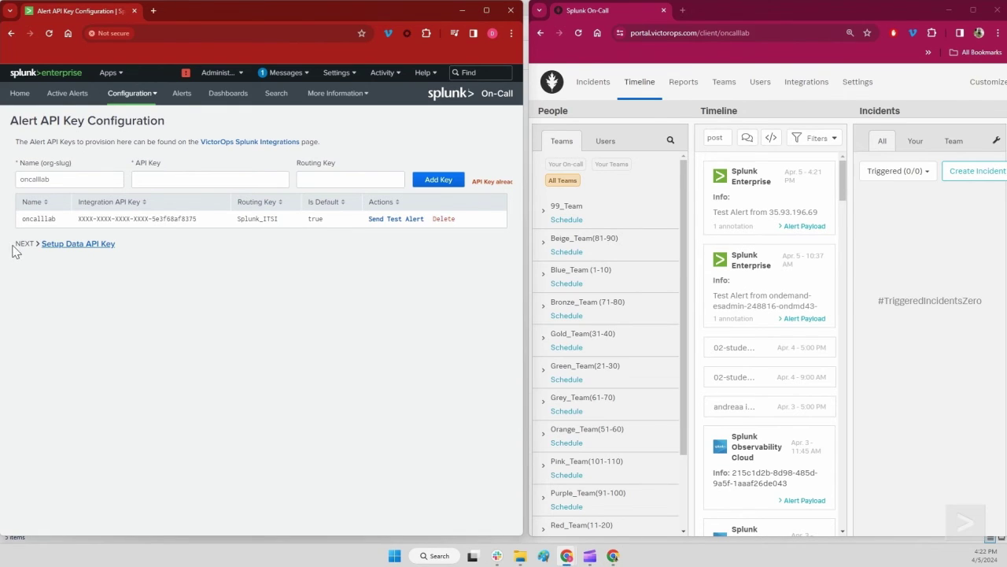
- Bring up Splunk's empty Data API Key form beside On-Call's Integrations page
left_click(79, 246)
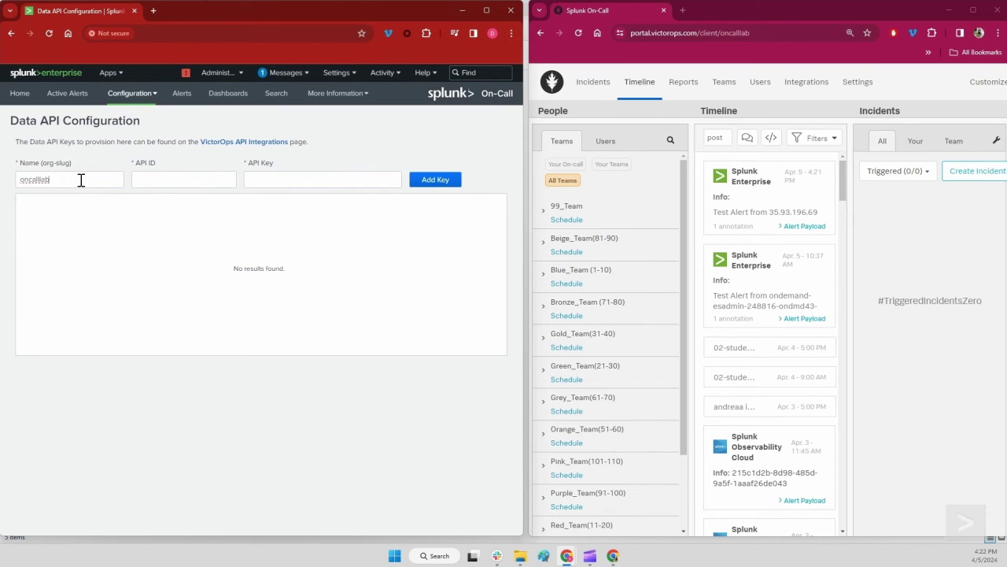
left_click(272, 181)
left_click(806, 83)
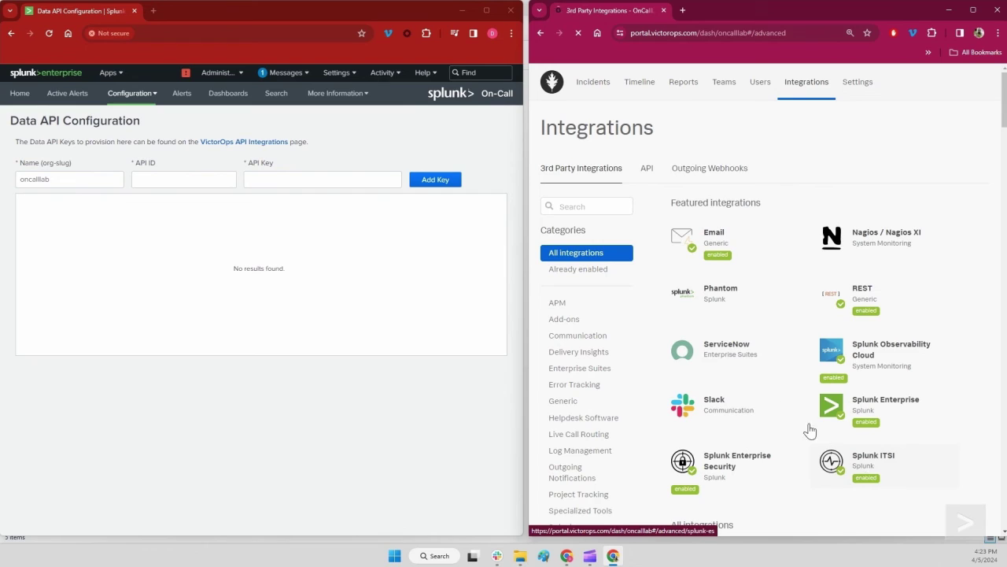
- Copy On-Call's API ID into Splunk's API ID field
left_click(646, 175)
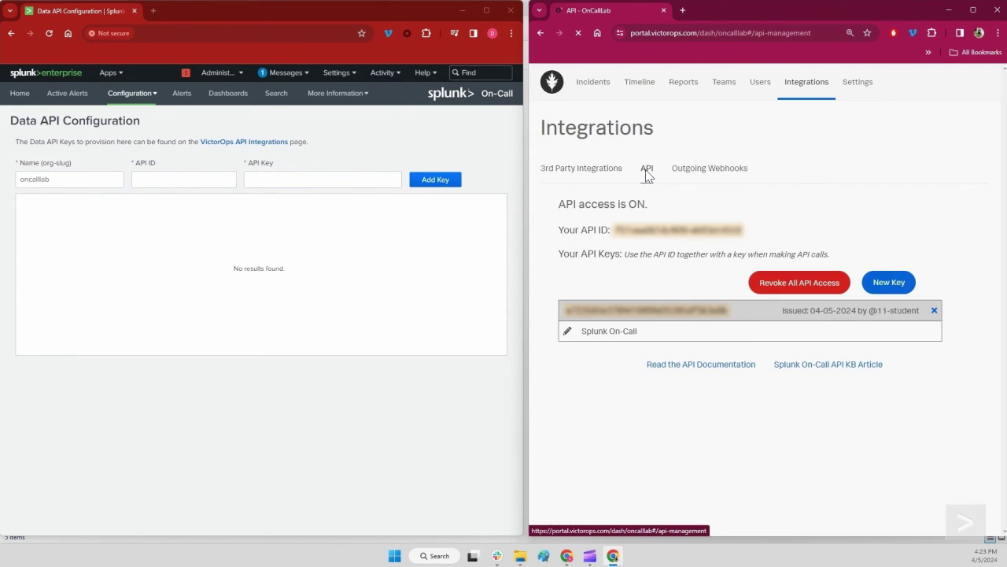
left_click_drag(618, 236, 740, 247)
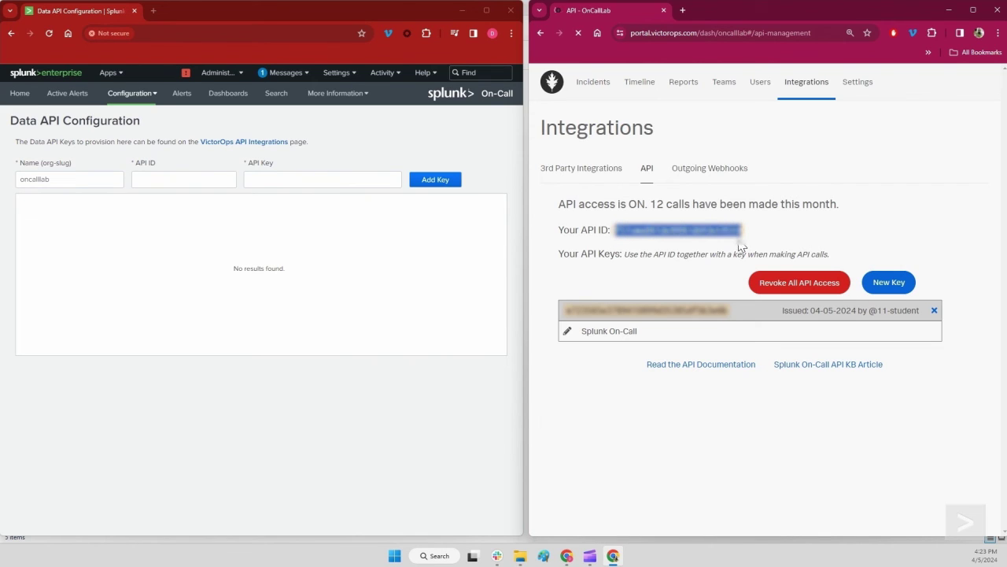
left_click(177, 177)
key("ctrl+v")
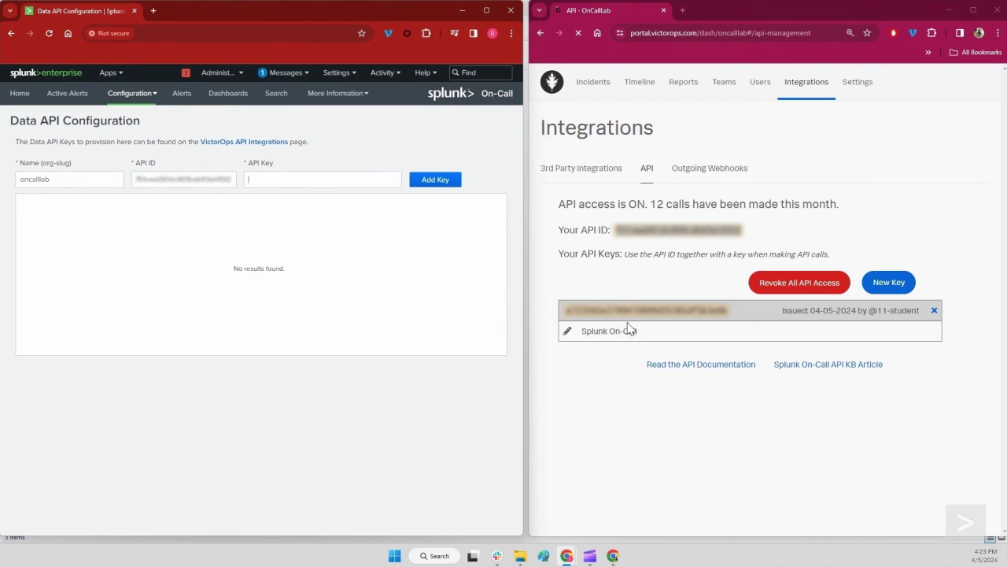
- Copy the On-Call API key into the data API Key field and add the oncalllab key
left_click_drag(639, 335, 579, 332)
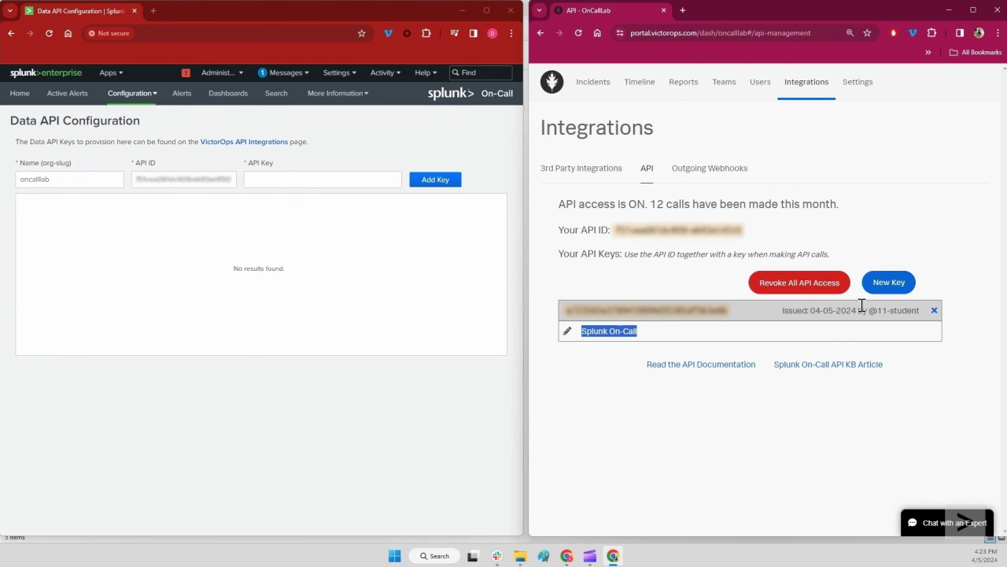
left_click(626, 340)
left_click_drag(565, 314, 736, 313)
key("ctrl+c")
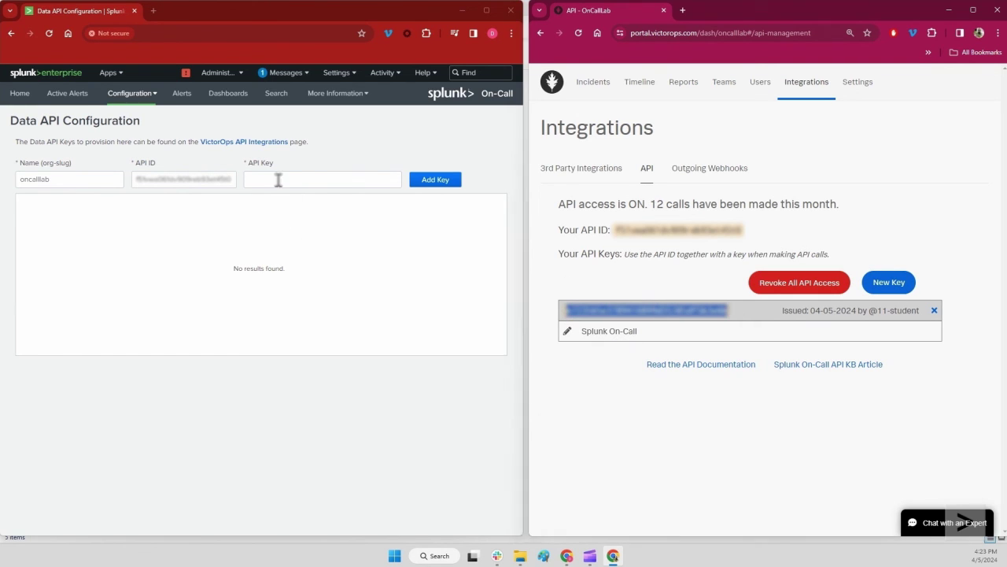
left_click(279, 179)
key("ctrl+v")
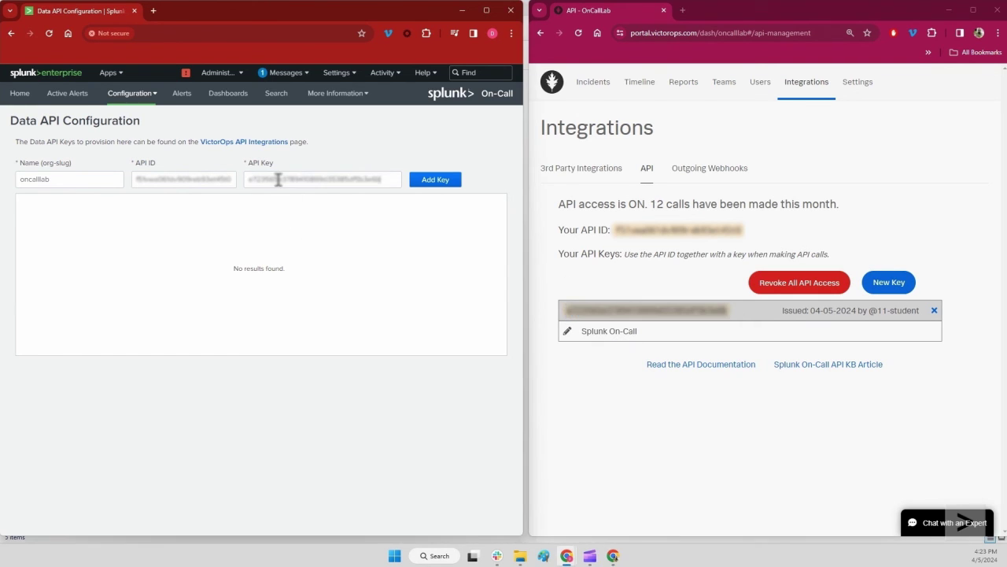
left_click(436, 186)
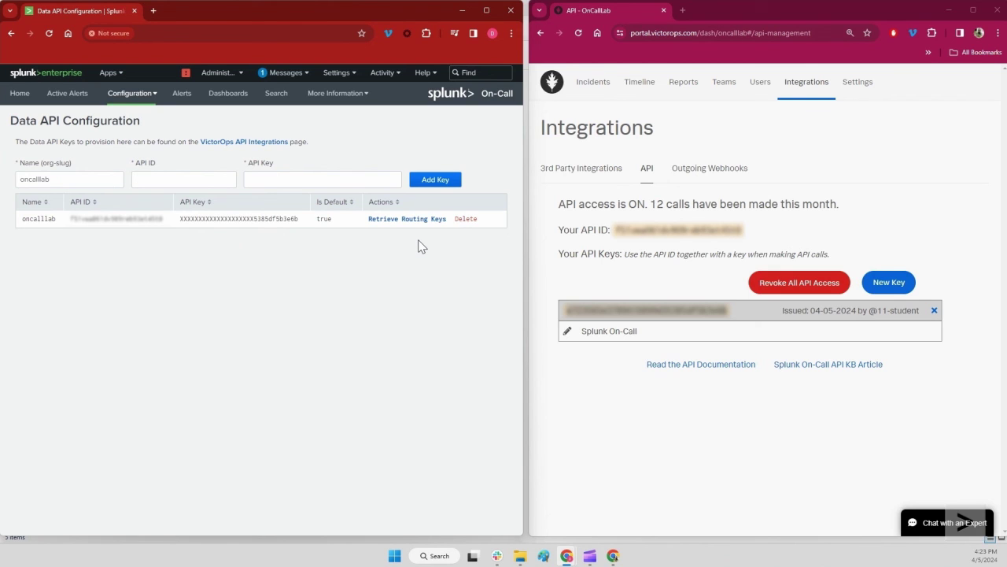
- List On-Call's seven routing keys, 99_Route_key through Splunk_ITSI, and select their names
left_click(868, 88)
scroll(638, 337, "down", 3)
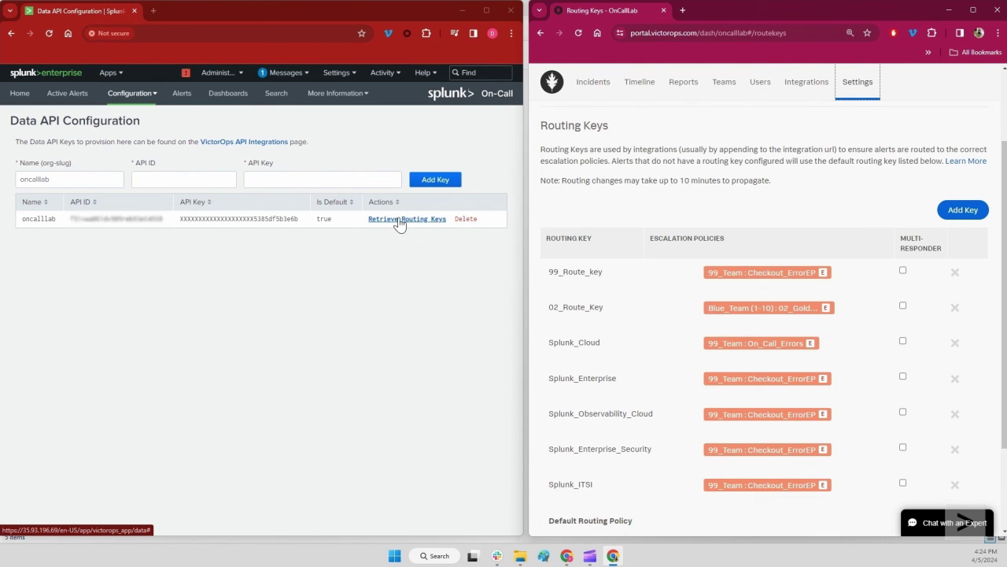
left_click_drag(567, 272, 576, 484)
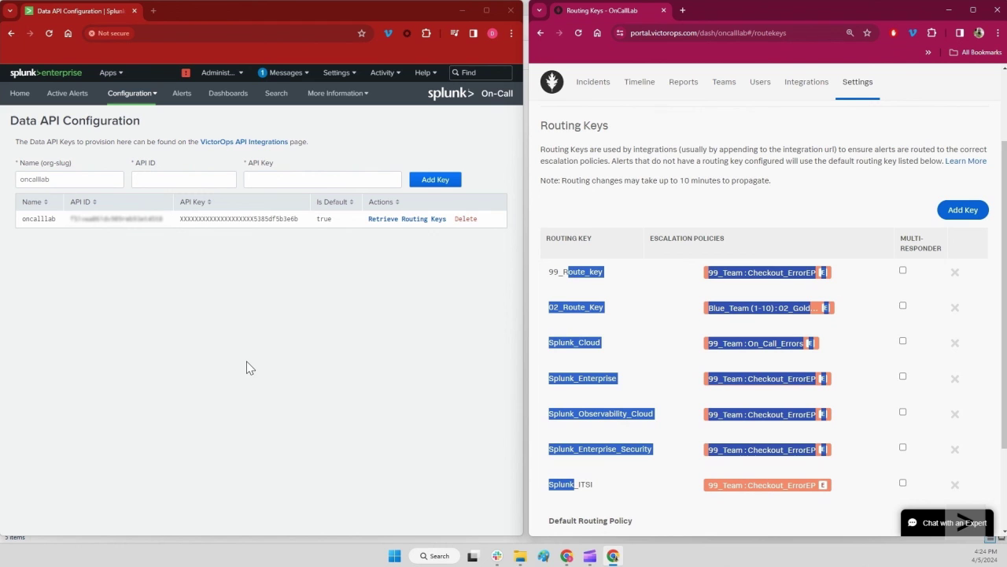